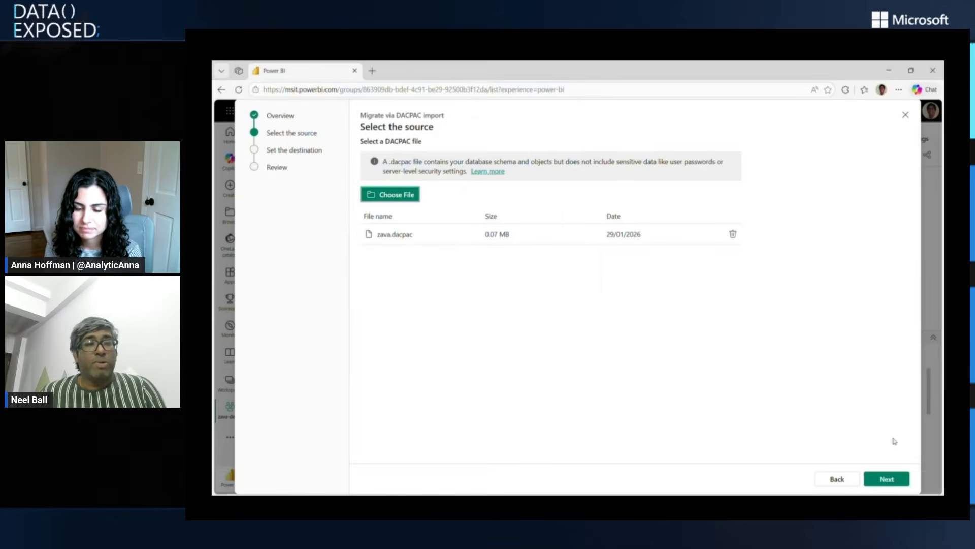
Name the new destination database zavademodataexposed in the zava-demo workspace and start the DACPAC migration
click(888, 479)
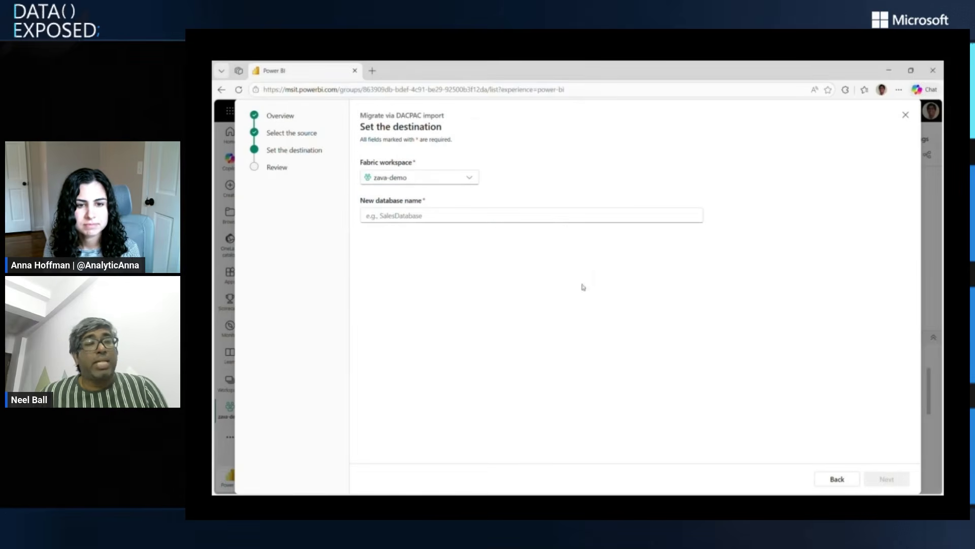
click(473, 217)
text(zavademo)
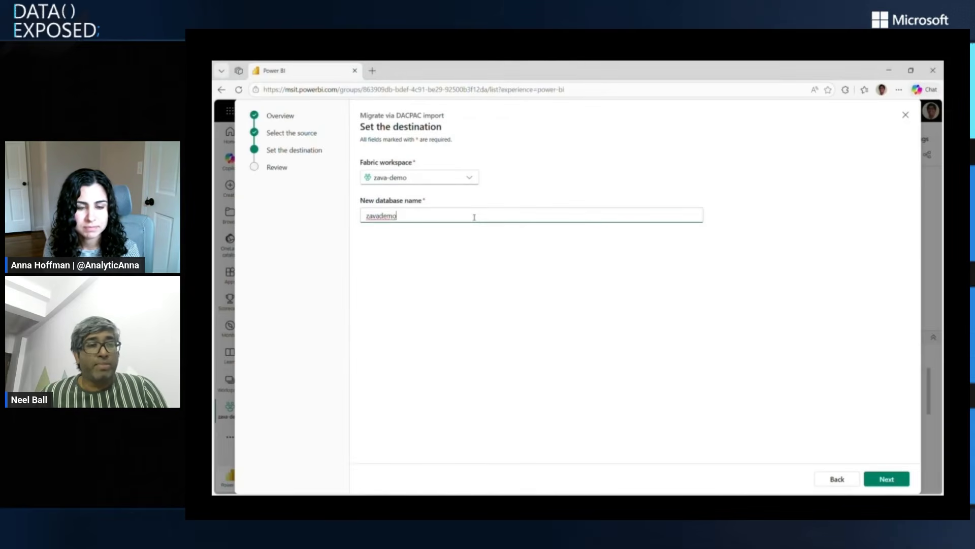
text(dataexposed)
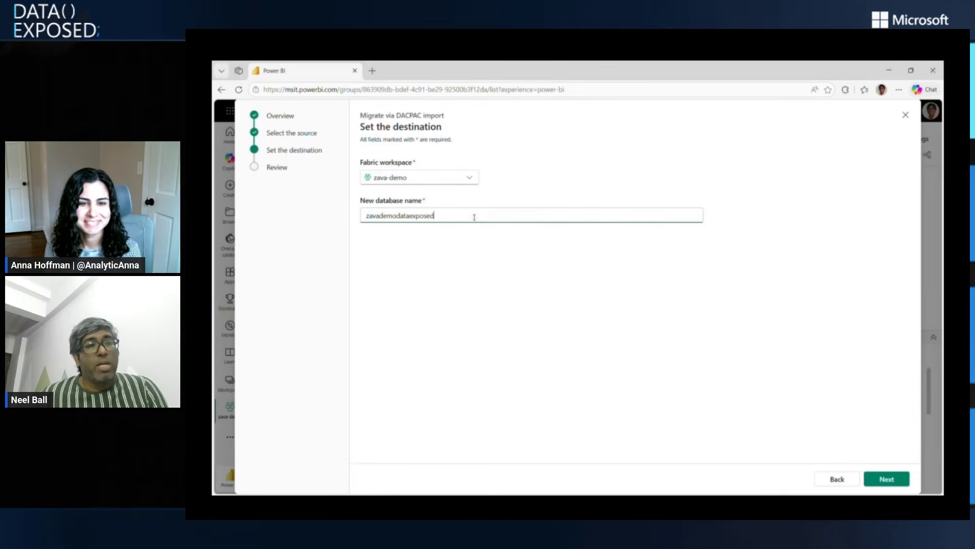
click(885, 480)
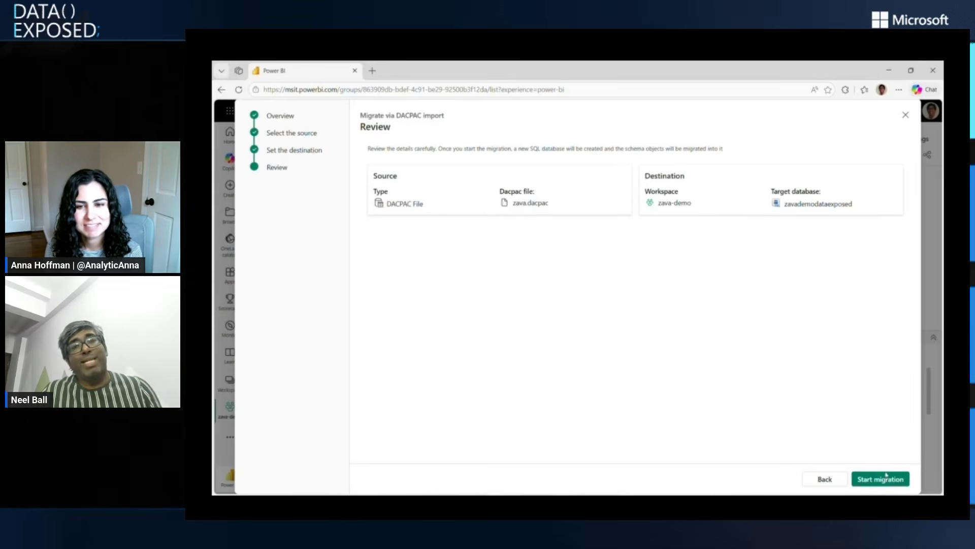
click(887, 476)
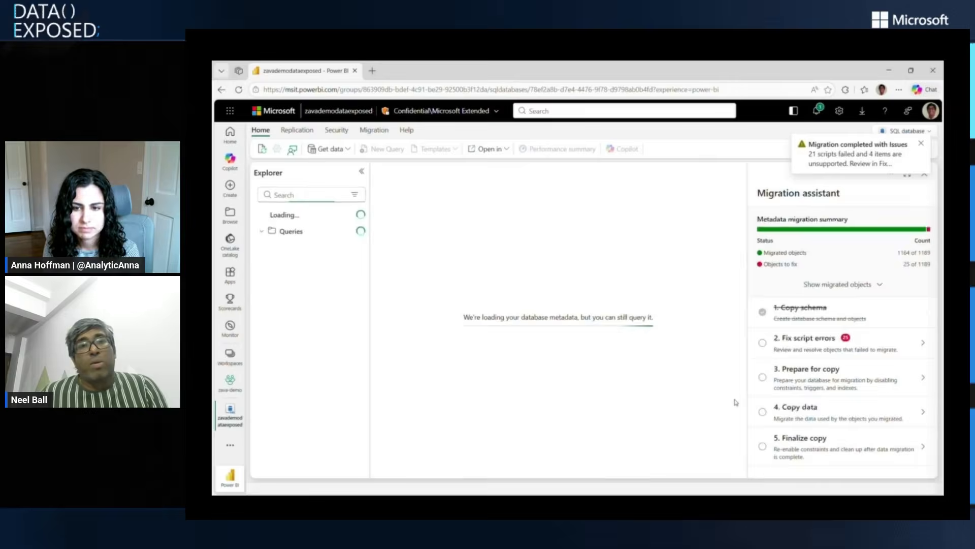
Dismiss the migration notification and export the migration results as an Excel file
click(712, 361)
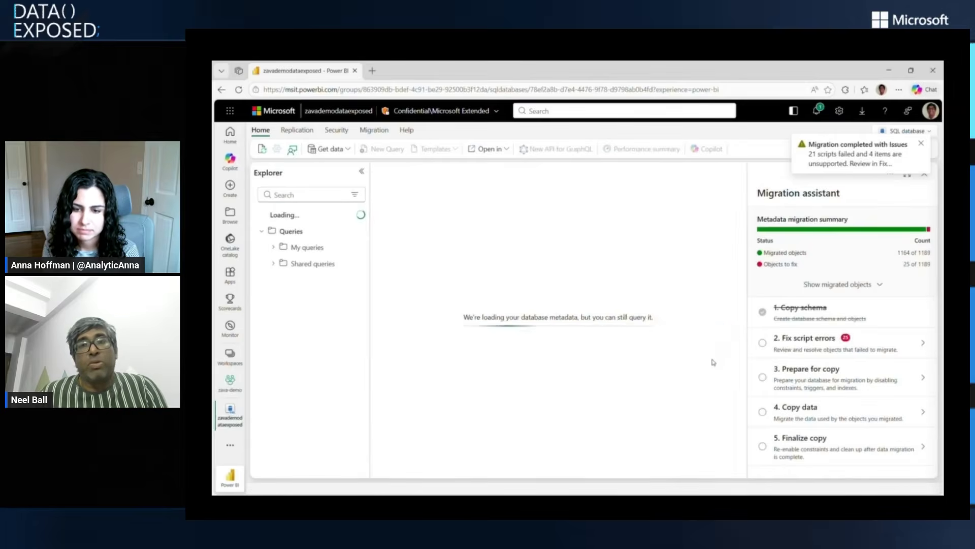
click(903, 259)
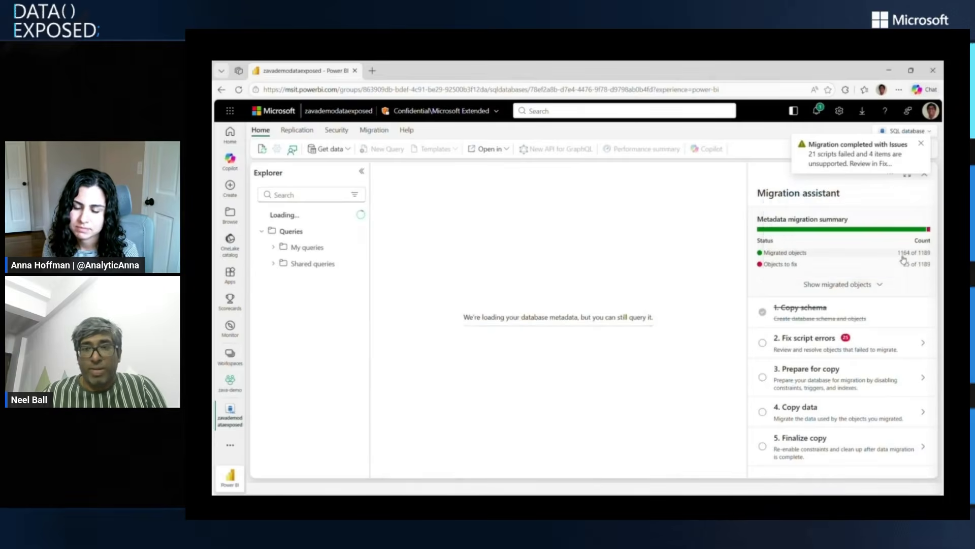
click(920, 144)
click(893, 176)
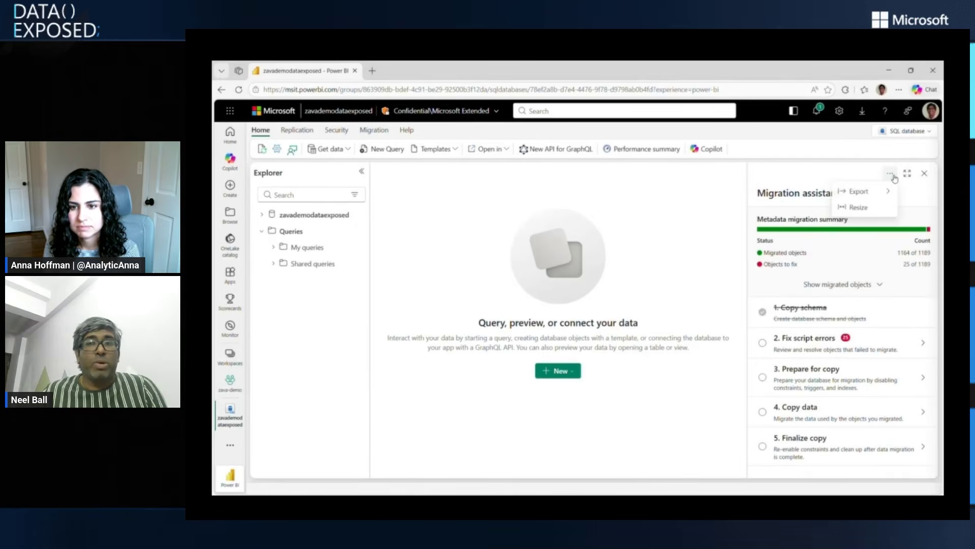
click(861, 191)
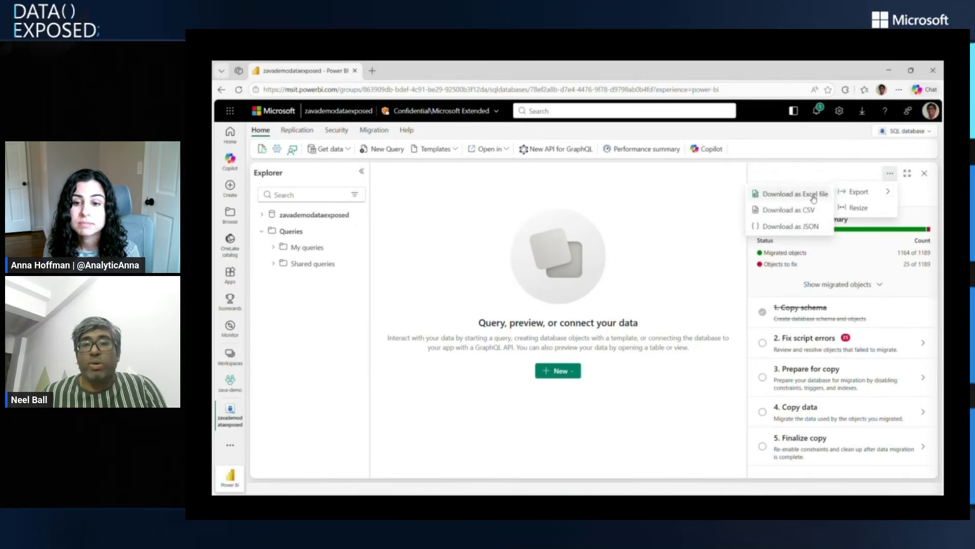
click(813, 192)
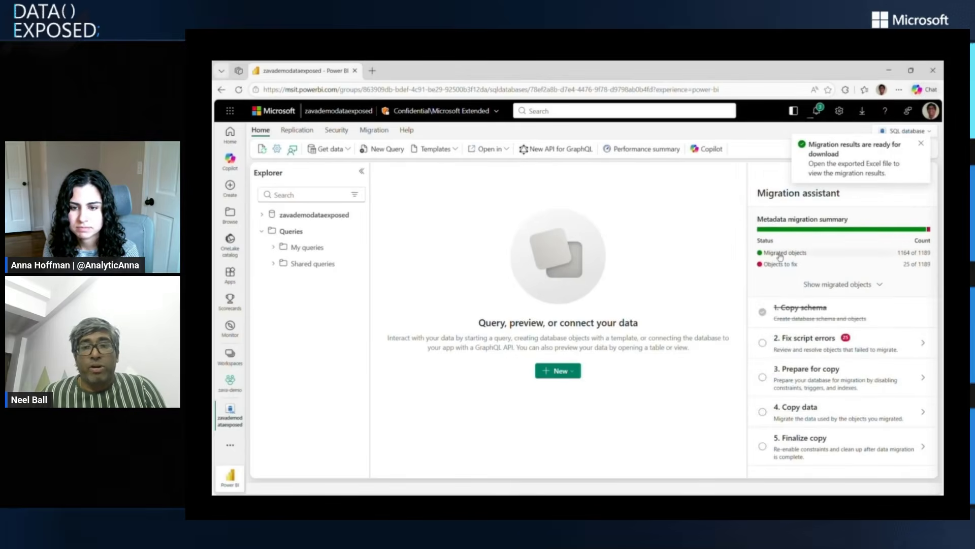
From the script errors to fix, open the Customer table, repair its query with Copilot and run the corrected script
mouse_move(781, 255)
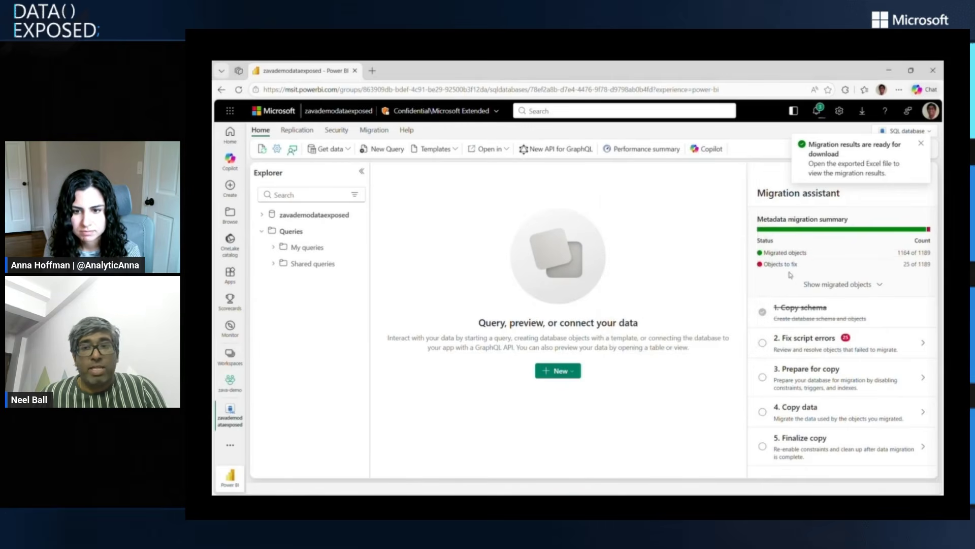
mouse_move(796, 270)
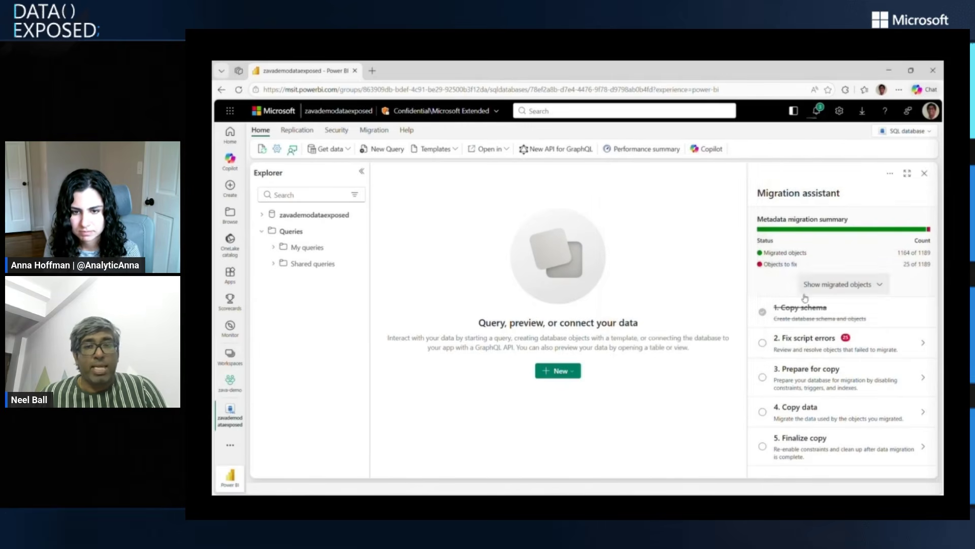
click(808, 348)
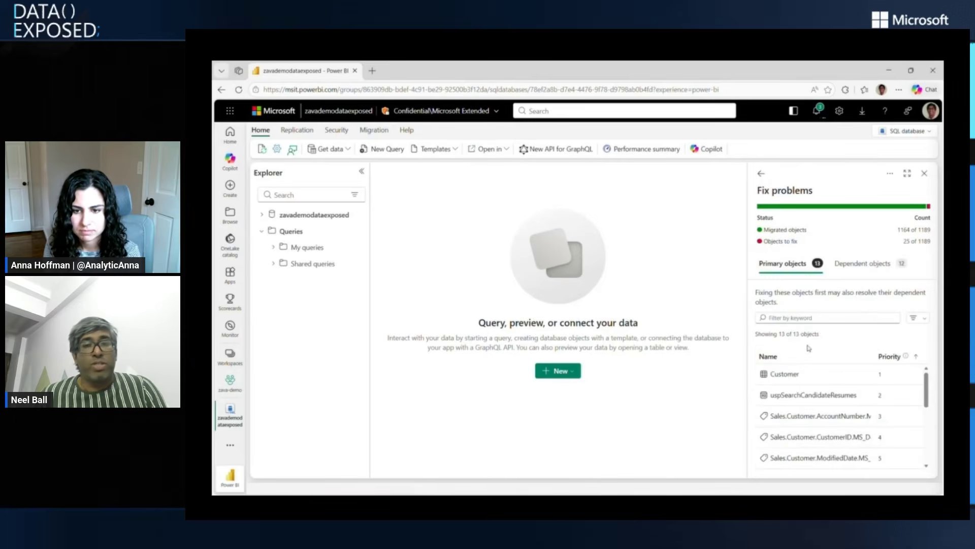
click(782, 373)
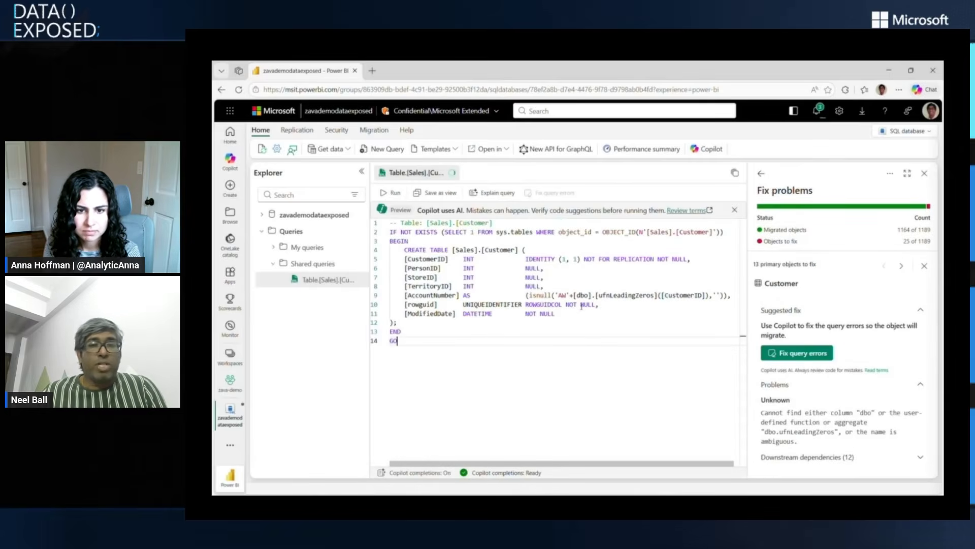
click(791, 355)
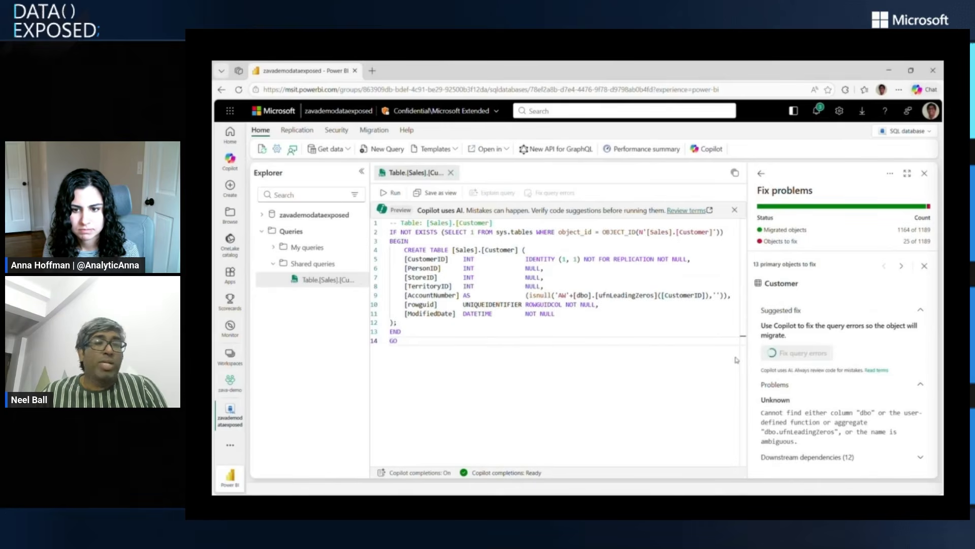
click(389, 194)
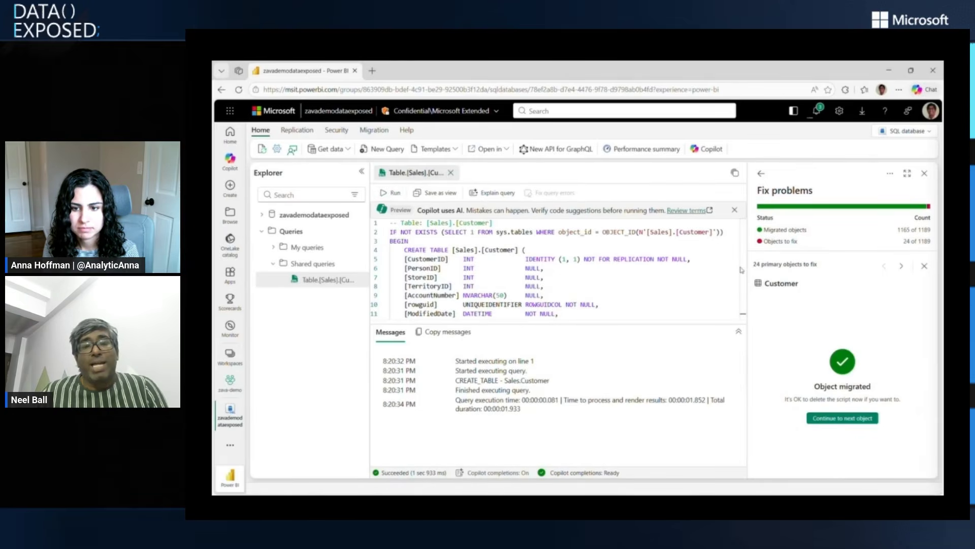
Go through the next objects to fix after Customer, and mark the Fix script errors stage as complete
click(903, 267)
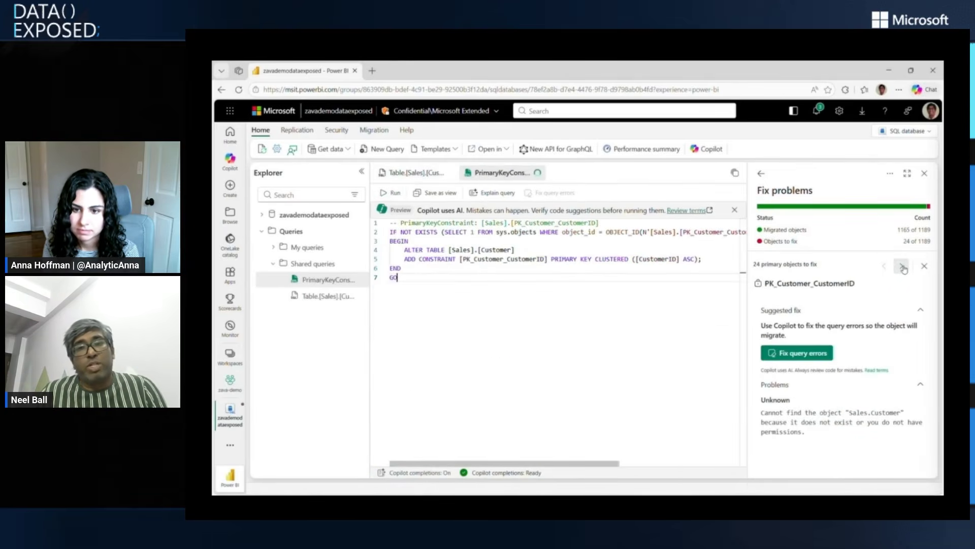
click(902, 266)
click(815, 354)
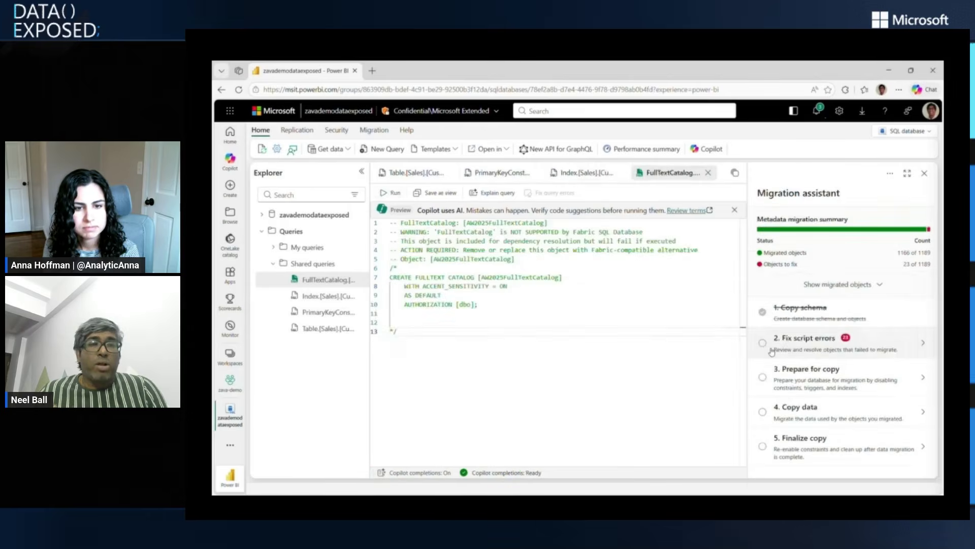
click(763, 343)
Run the Prepare for copy script in the query editor and mark that migration stage as complete
click(802, 372)
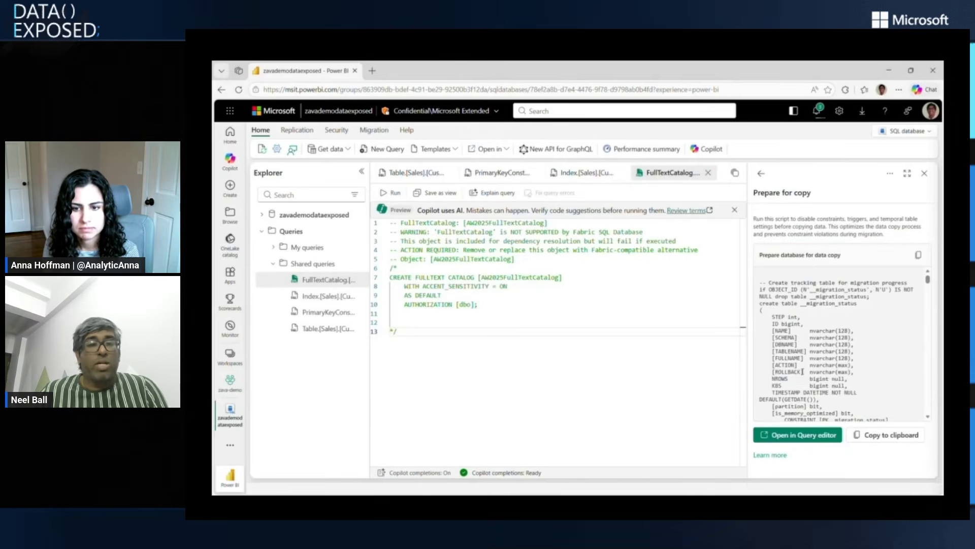
click(787, 442)
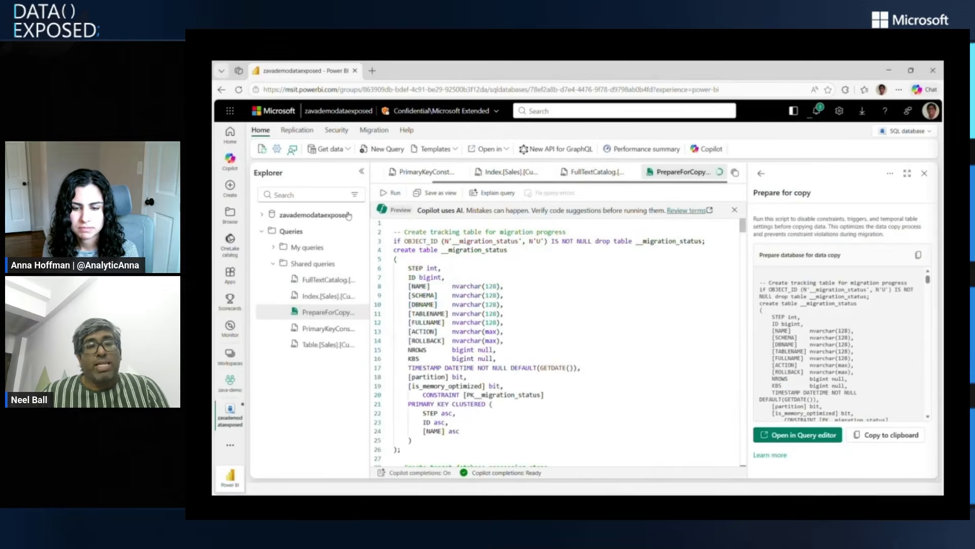
click(391, 193)
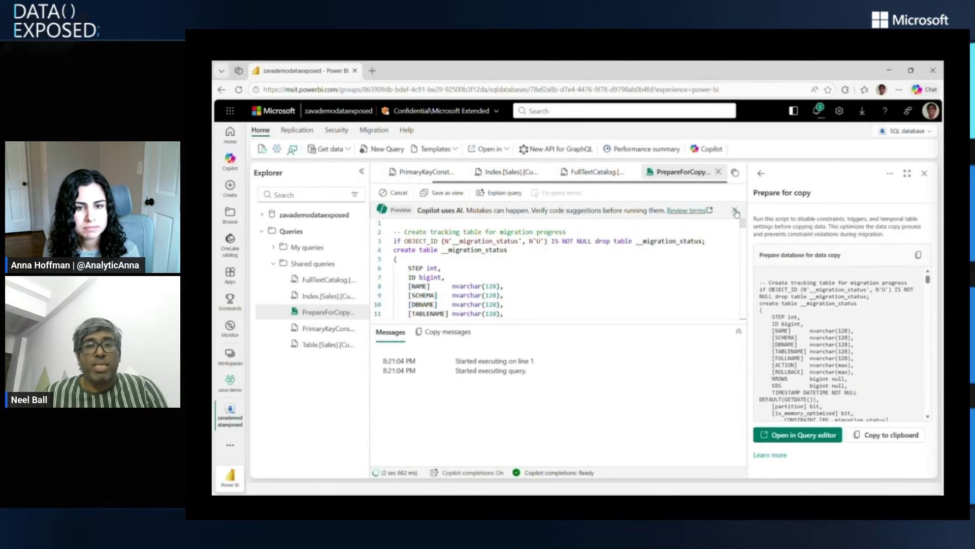
click(761, 173)
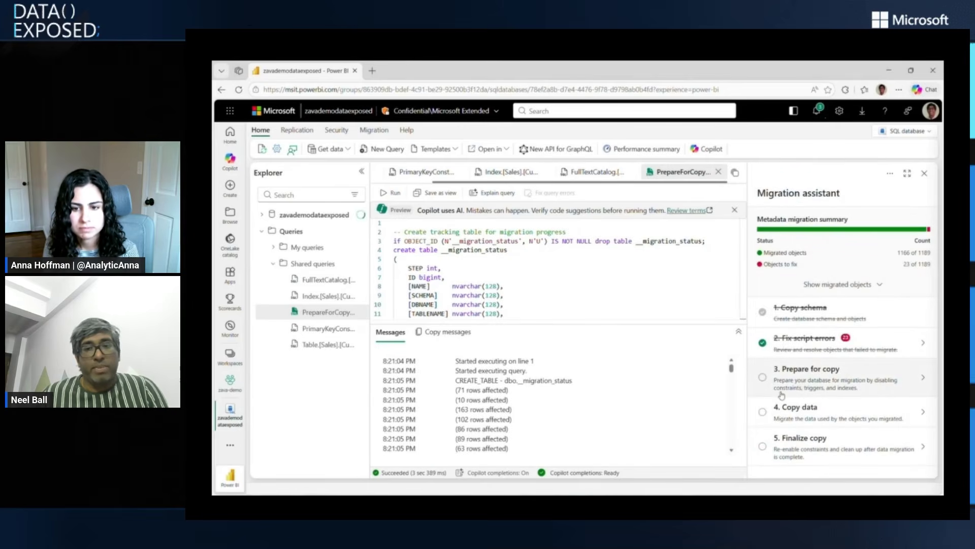
click(762, 378)
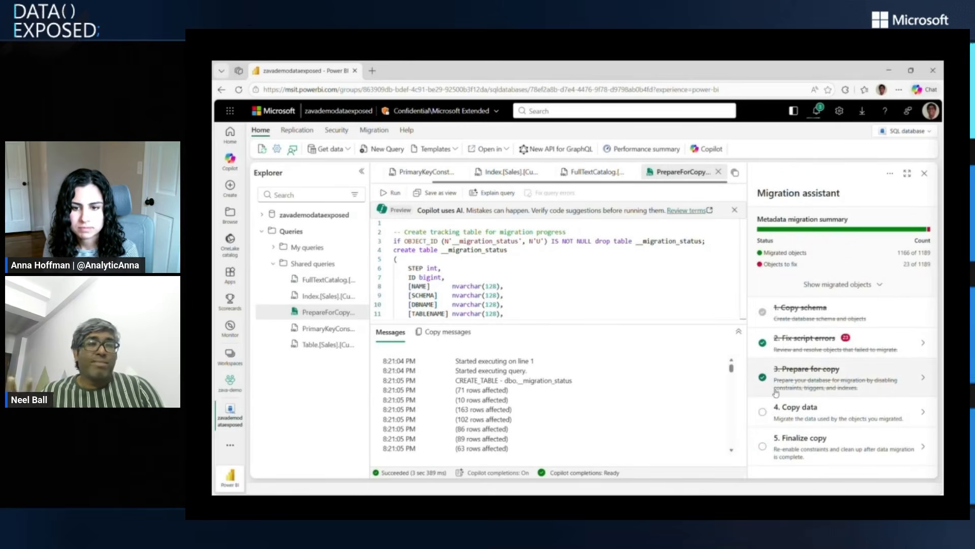
Create a copy job named copyzavadataexposed1 in the zava-demo workspace for the Copy data stage
click(805, 411)
click(818, 234)
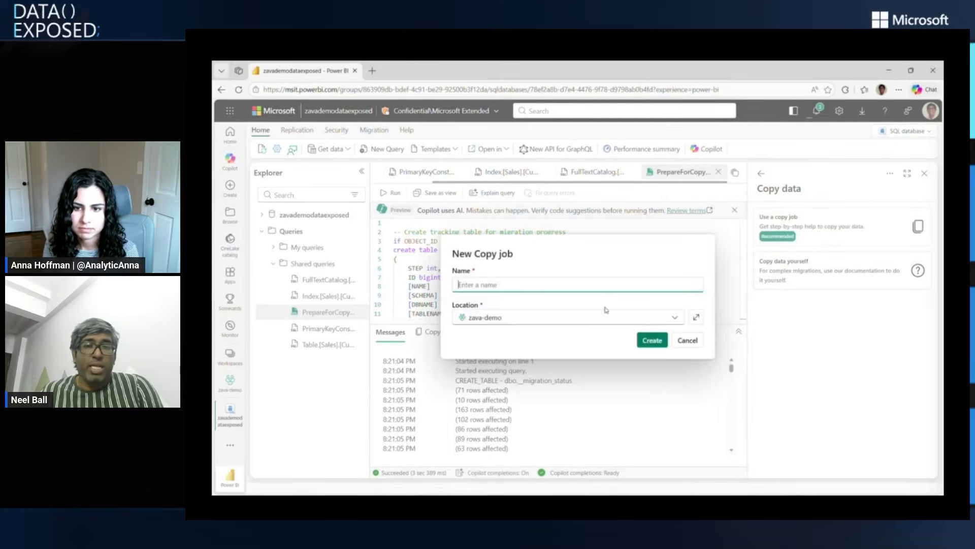
text(CopyJob_1copy)
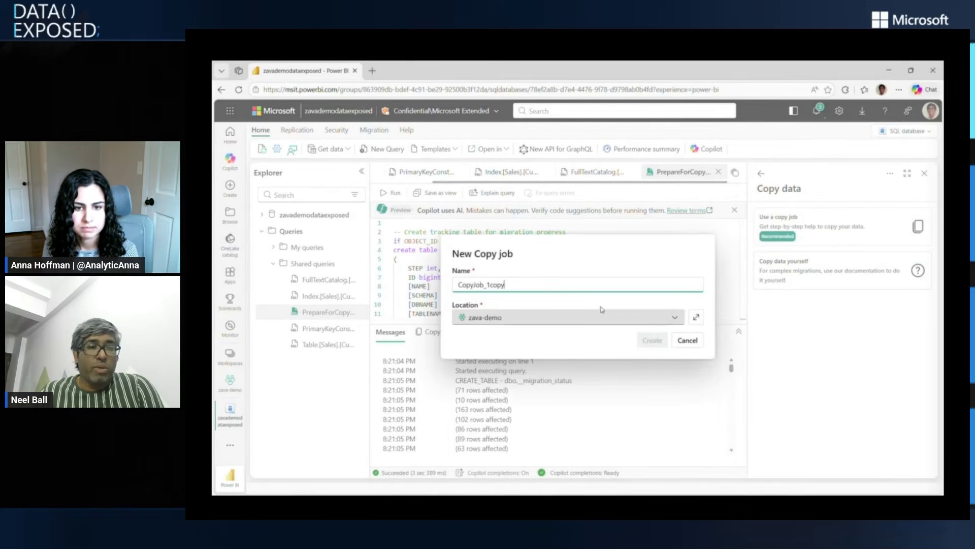
text(zav)
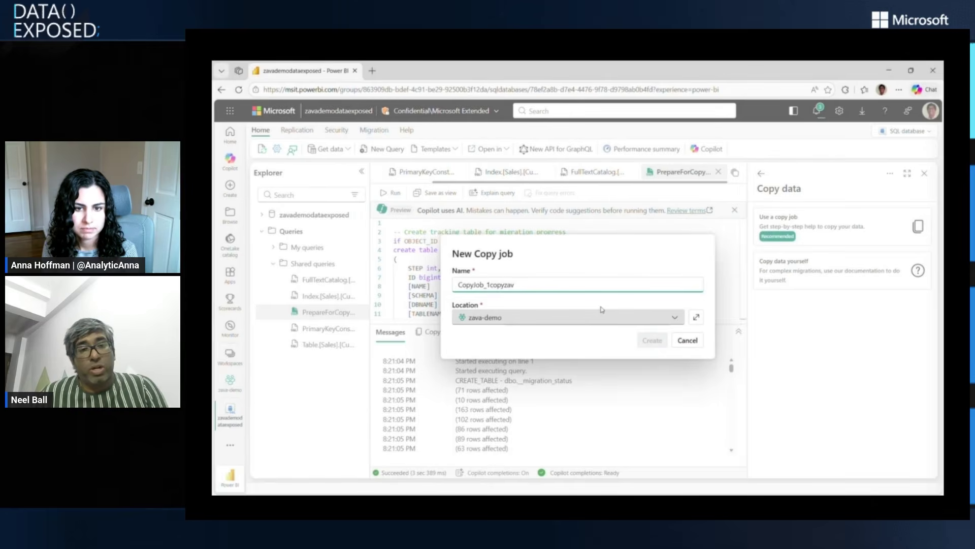
key(BackSpace)
key(BackSpace)
key(BackSpace)
key(BackSpace)
key(BackSpace)
key(BackSpace)
key(BackSpace)
key(BackSpace)
key(BackSpace)
key(BackSpace)
key(BackSpace)
key(BackSpace)
key(BackSpace)
key(BackSpace)
key(BackSpace)
key(BackSpace)
text(copy)
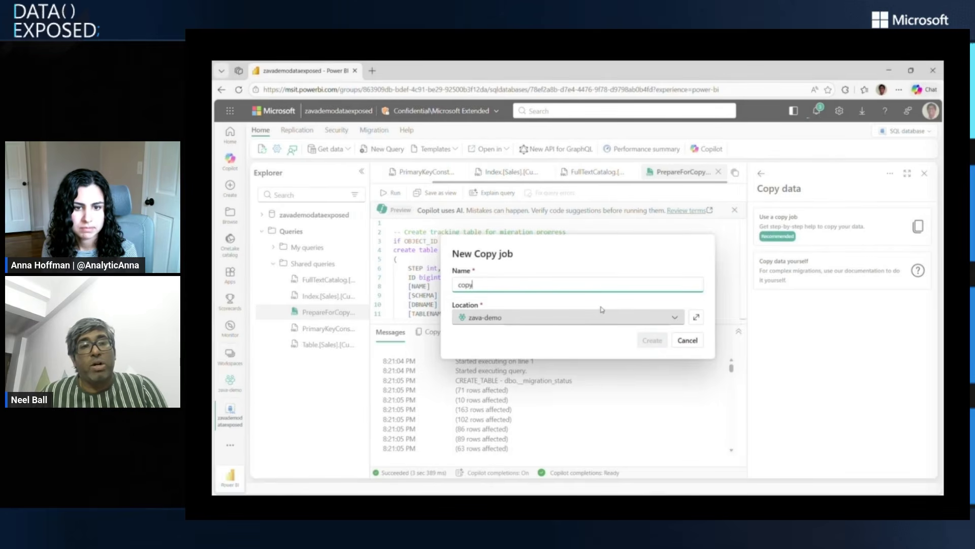
text(zavadatae)
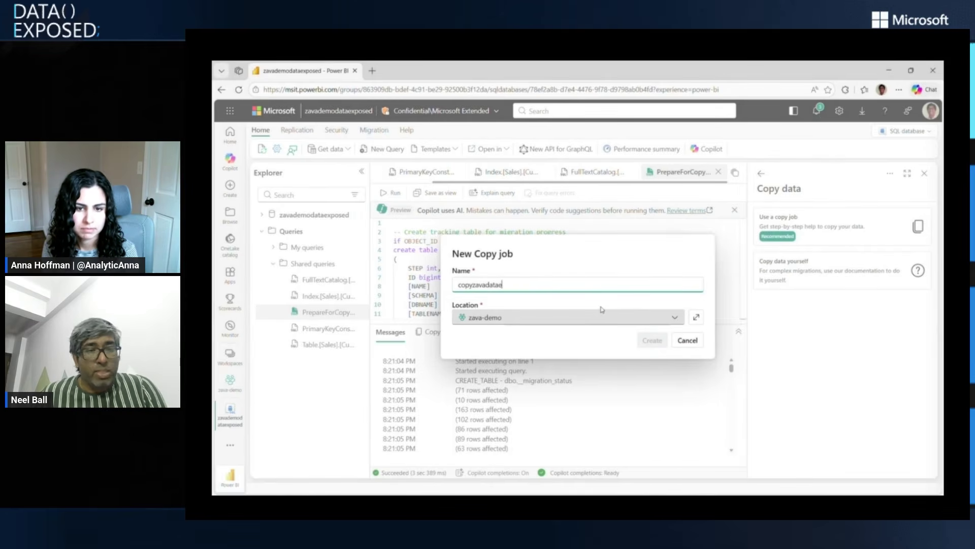
text(xpos)
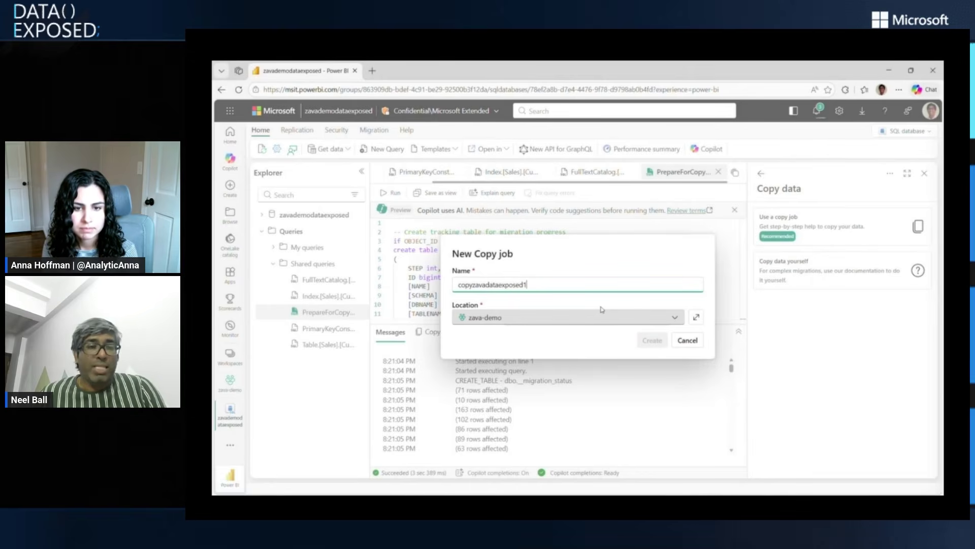
text(ed1)
click(652, 339)
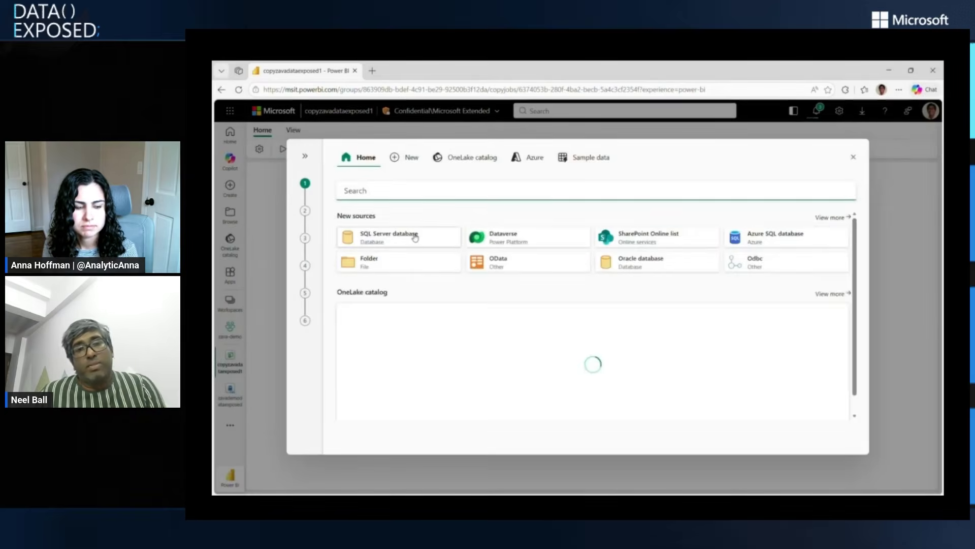
Choose SQL Server database as the copy job's source, enter the source server's instance name and set the database to zava
click(417, 237)
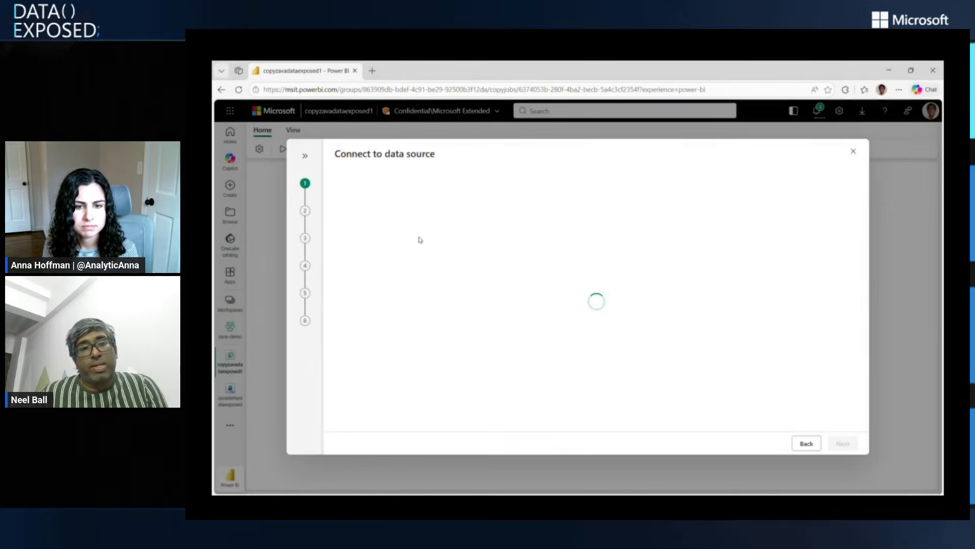
click(534, 200)
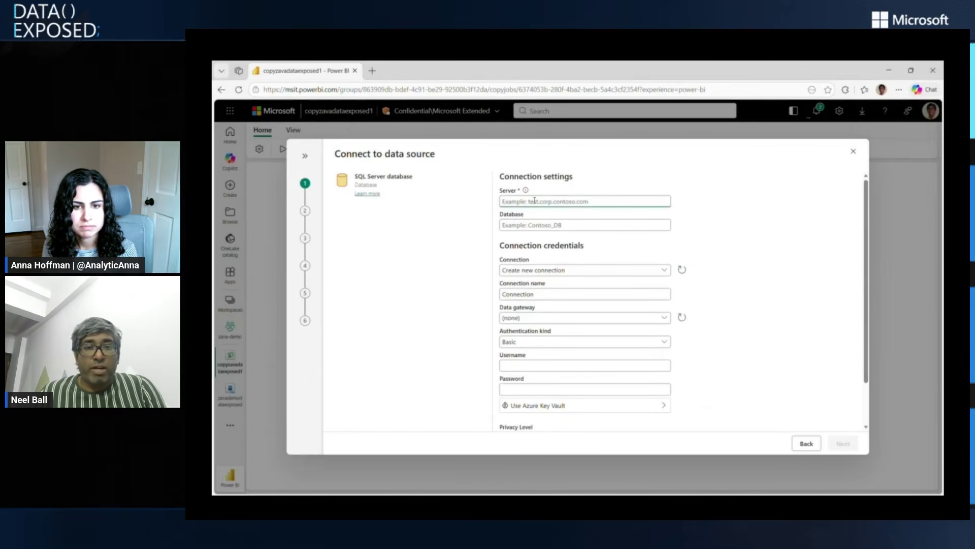
text(neel-pc)
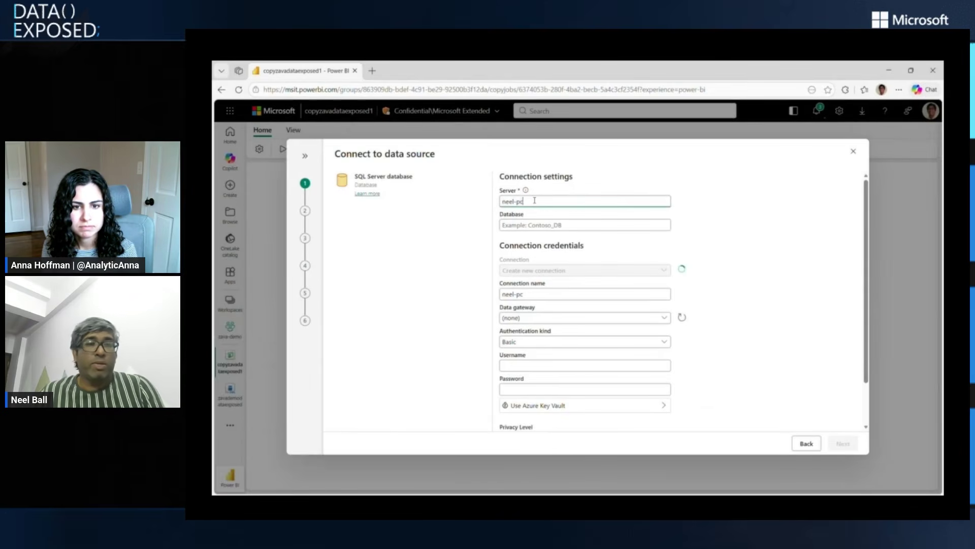
text(1\sql1)
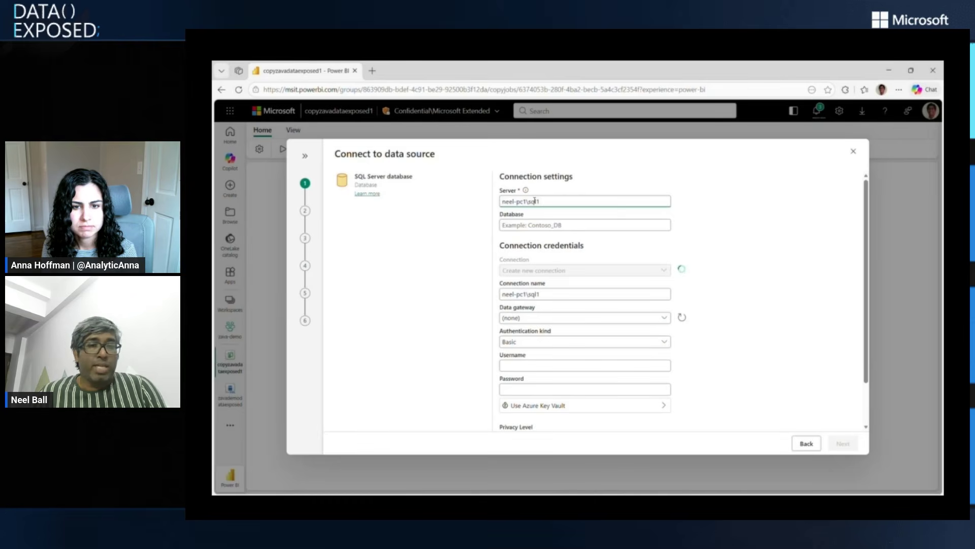
key(Tab)
text(zava)
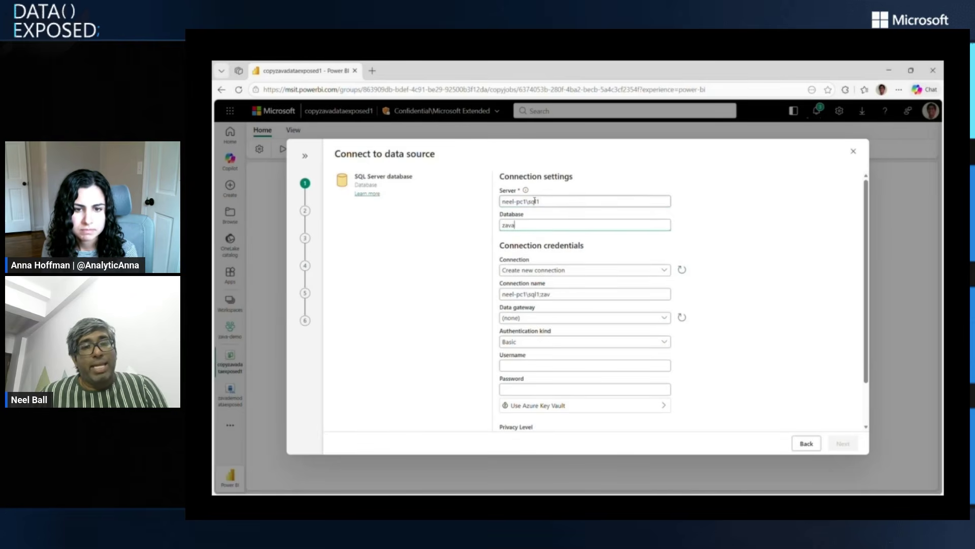
Assign the last listed on-premises zava-demo data gateway to the source connection and choose its authentication kind
click(572, 319)
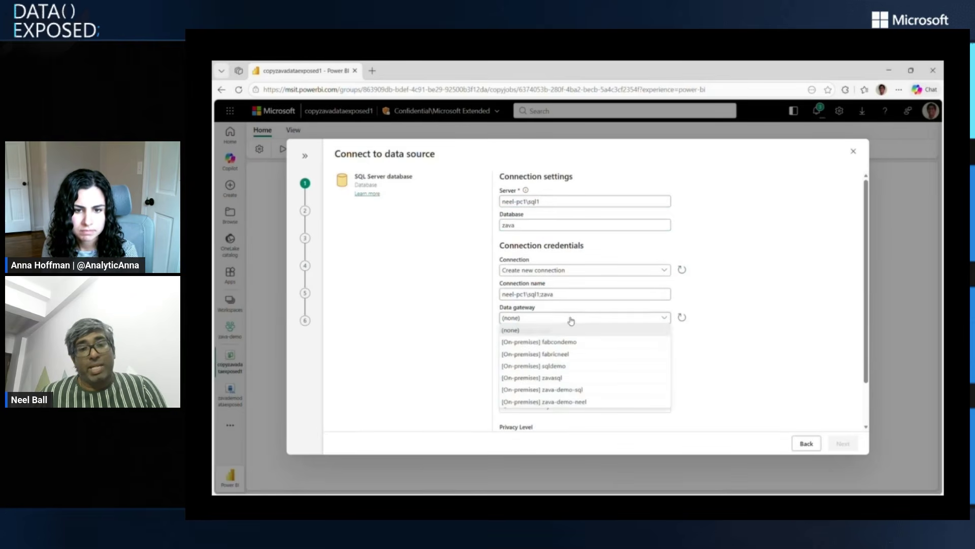
click(564, 402)
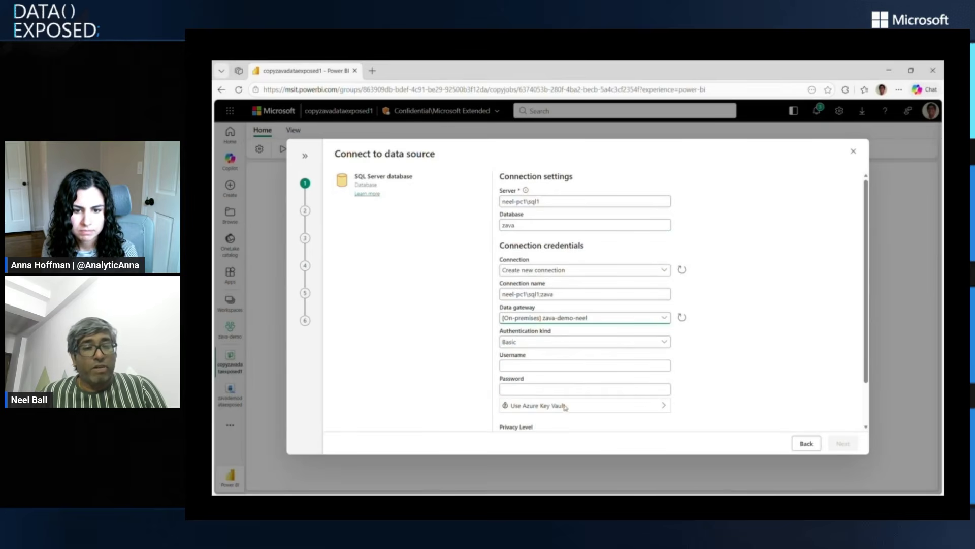
click(621, 342)
click(548, 354)
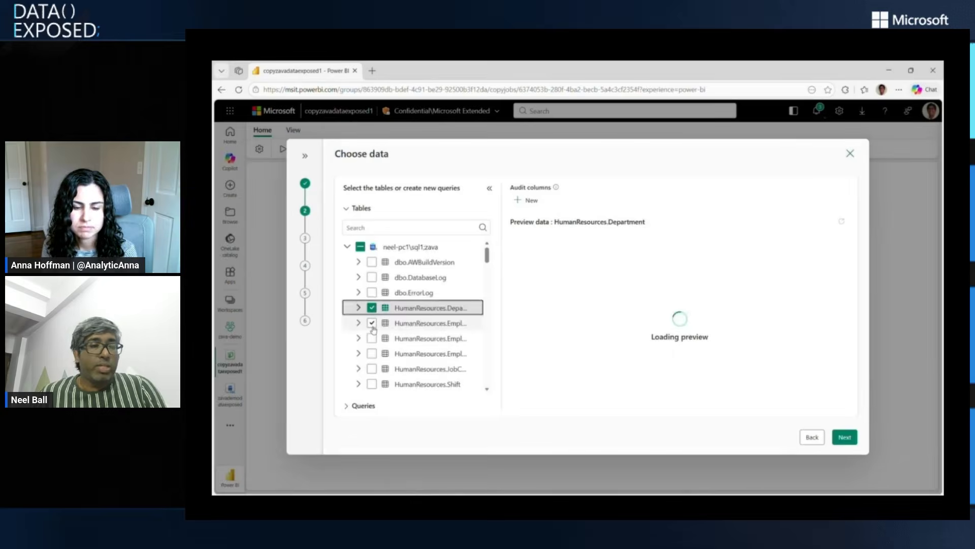
Add the HumanResources.Employee and HumanResources.EmployeeDepartmentHistory tables to the data to copy, alongside HumanResources.Department
click(372, 323)
click(372, 338)
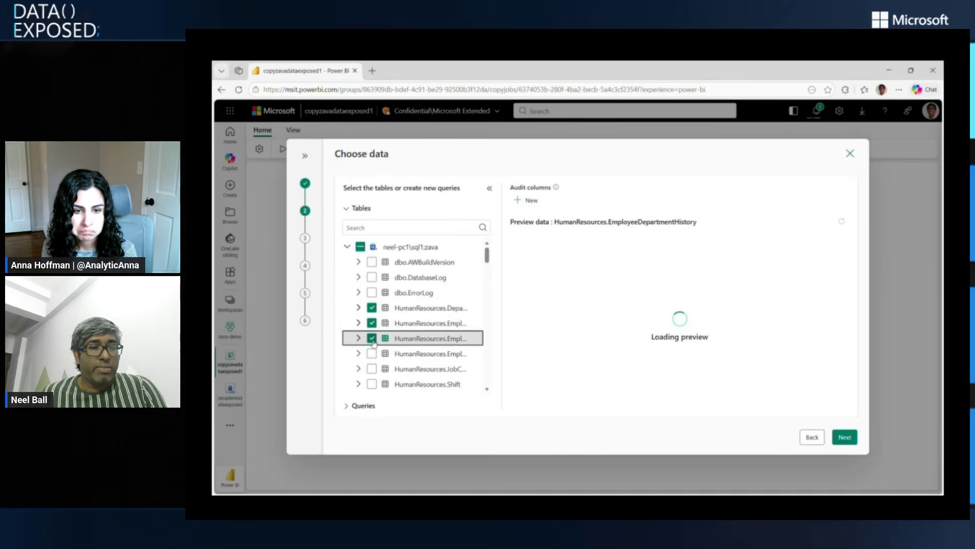
click(840, 438)
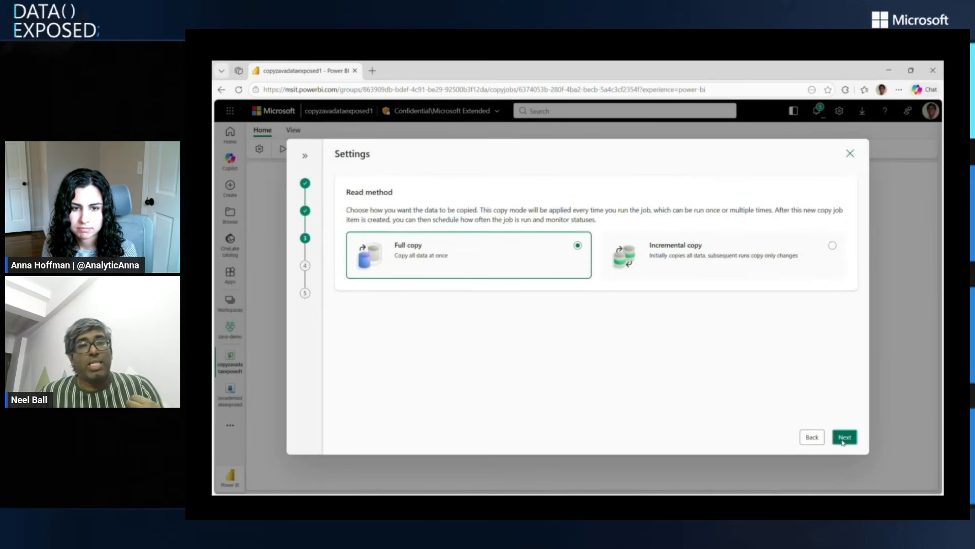
Keep the full copy read method and the proposed table mapping, then save and run the copy job once with immediate data transfer
click(844, 440)
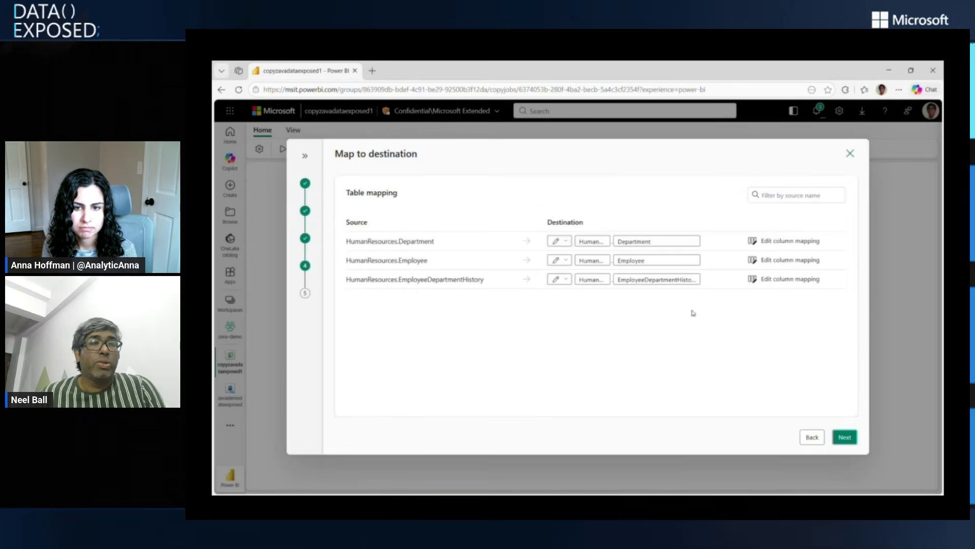
click(844, 437)
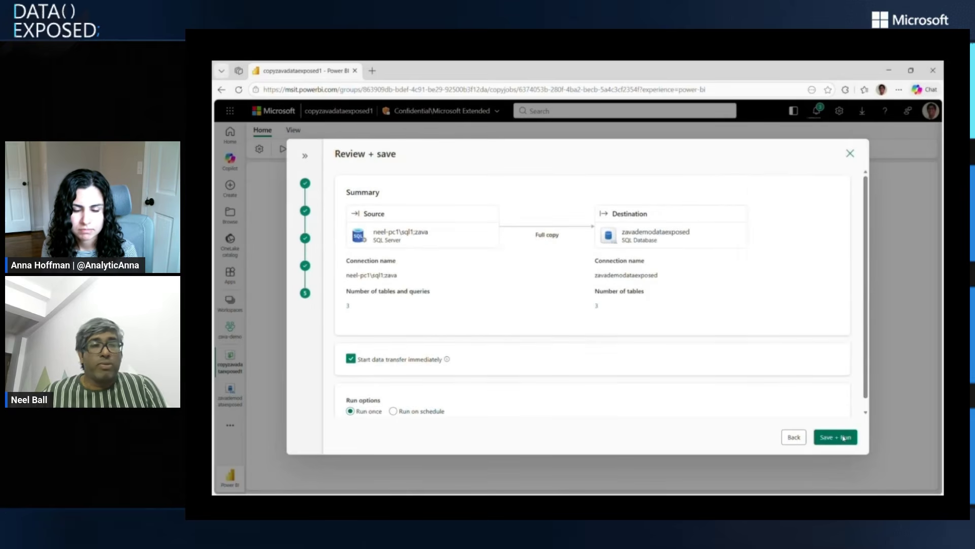
click(844, 437)
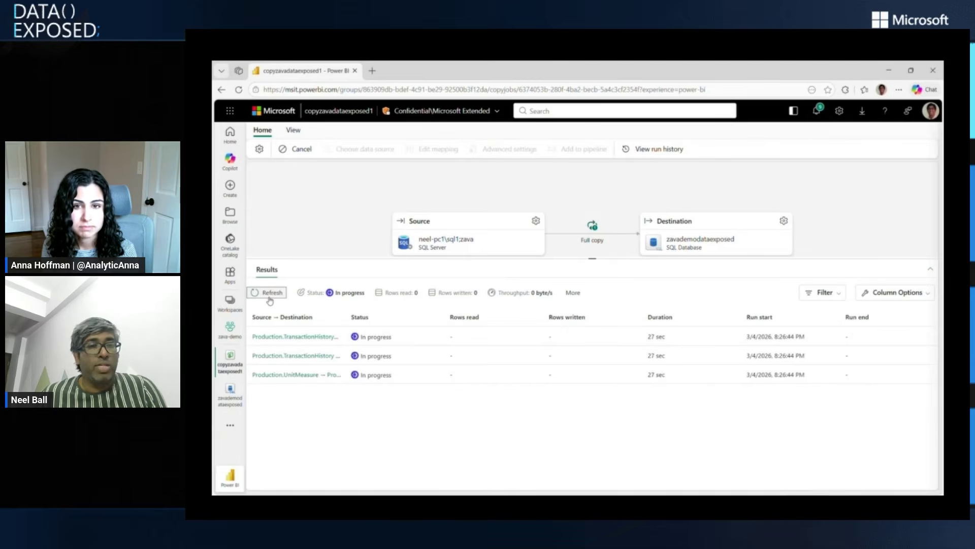
Refresh the copy job's results to follow the status of each table's transfer
click(270, 298)
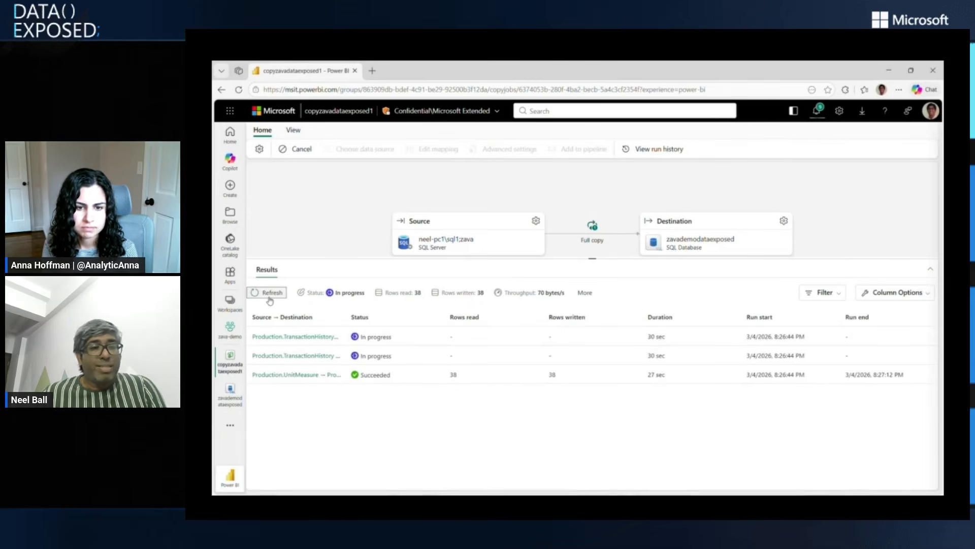
click(270, 298)
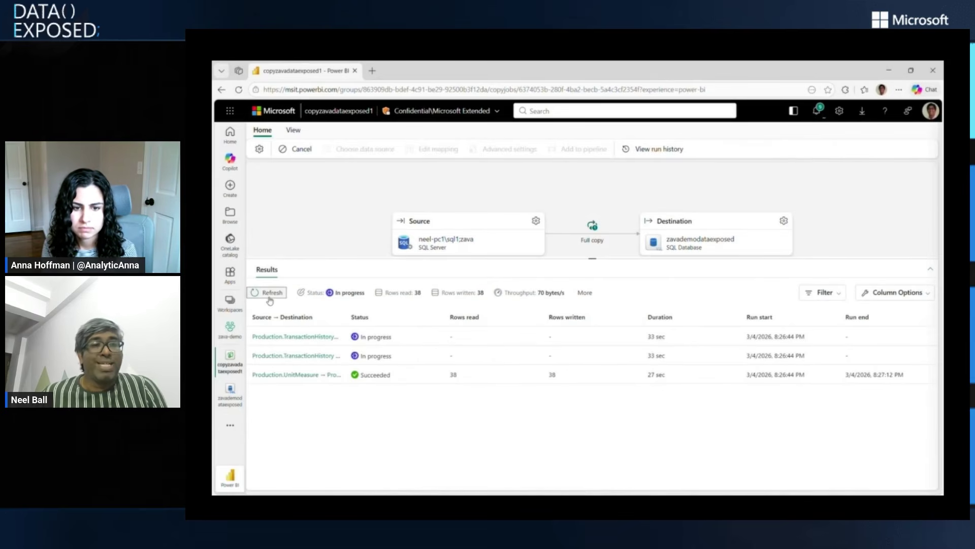
click(269, 298)
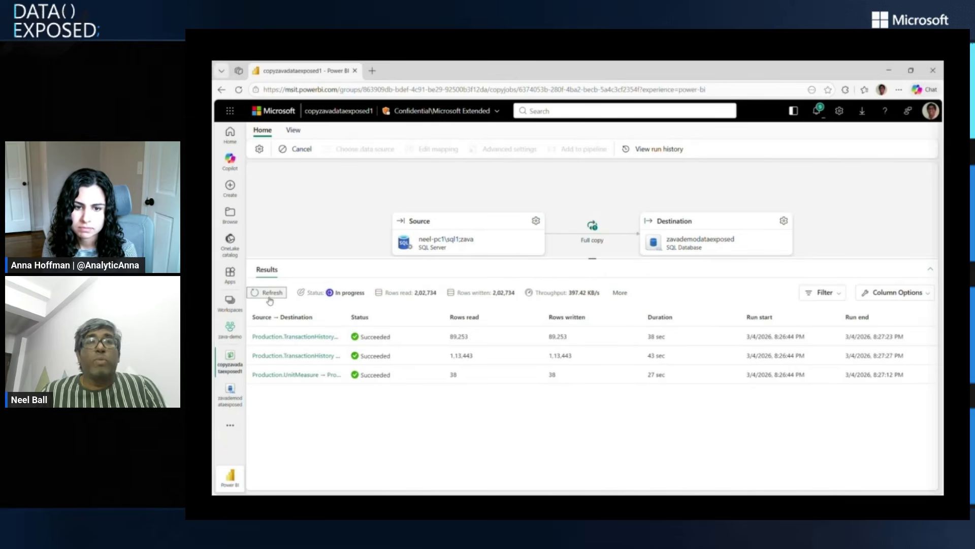
Return to the zavademodataexposed database and mark the Copy data stage as complete in the migration assistant
click(229, 401)
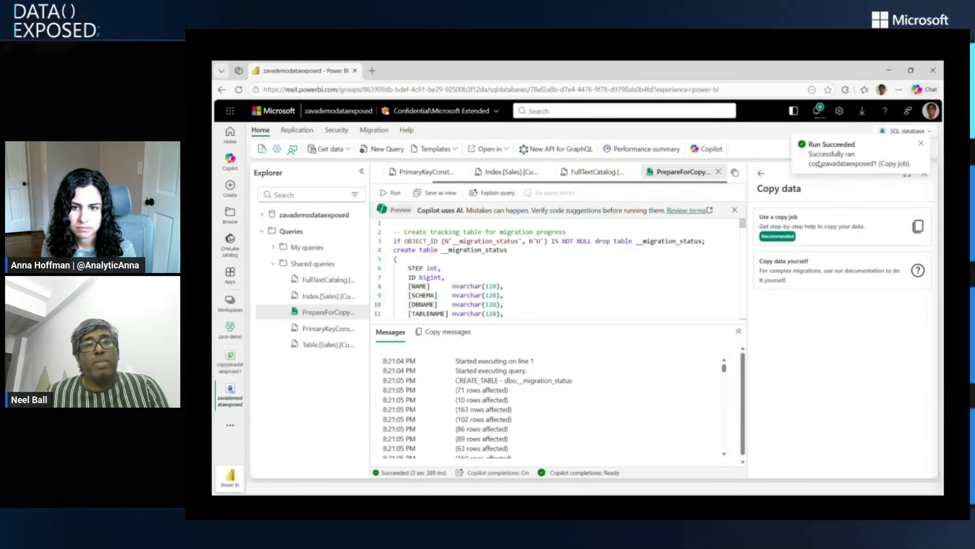
click(761, 173)
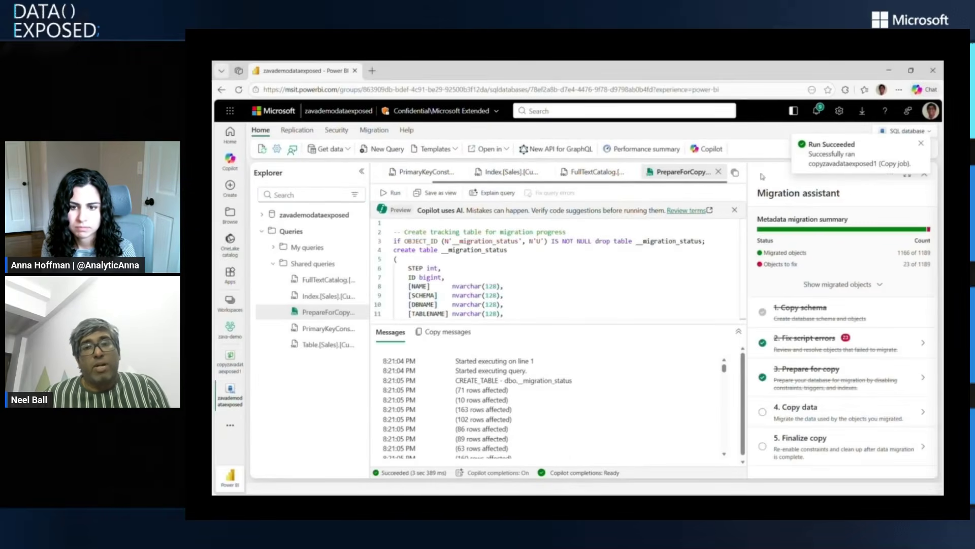
click(763, 411)
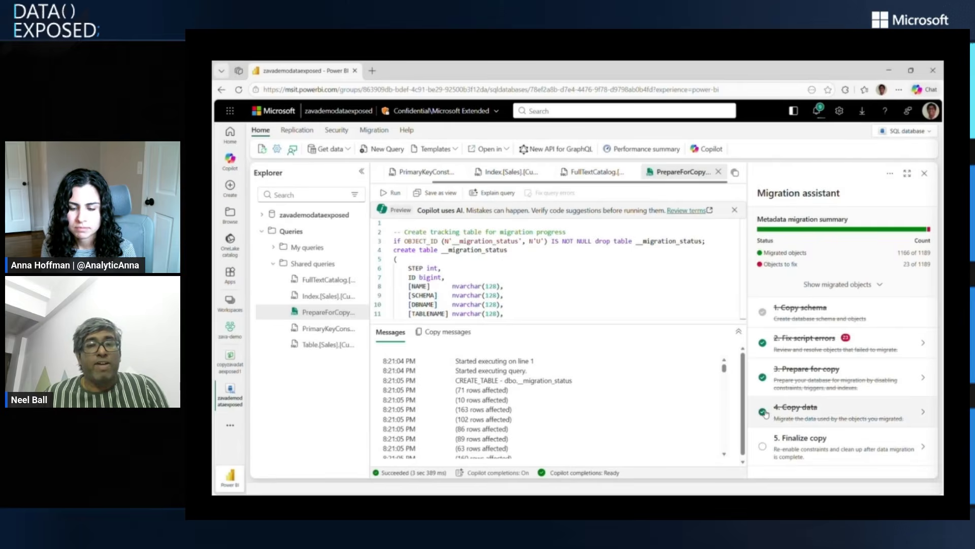
Run the Finalize copy script in the query editor, mark that migration stage as complete and dismiss the completion message
click(808, 438)
click(791, 460)
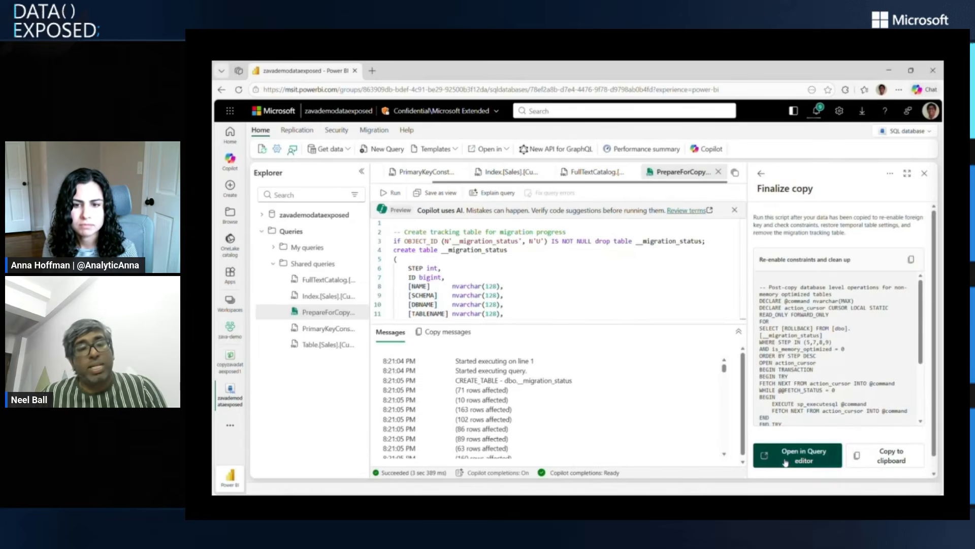
click(394, 192)
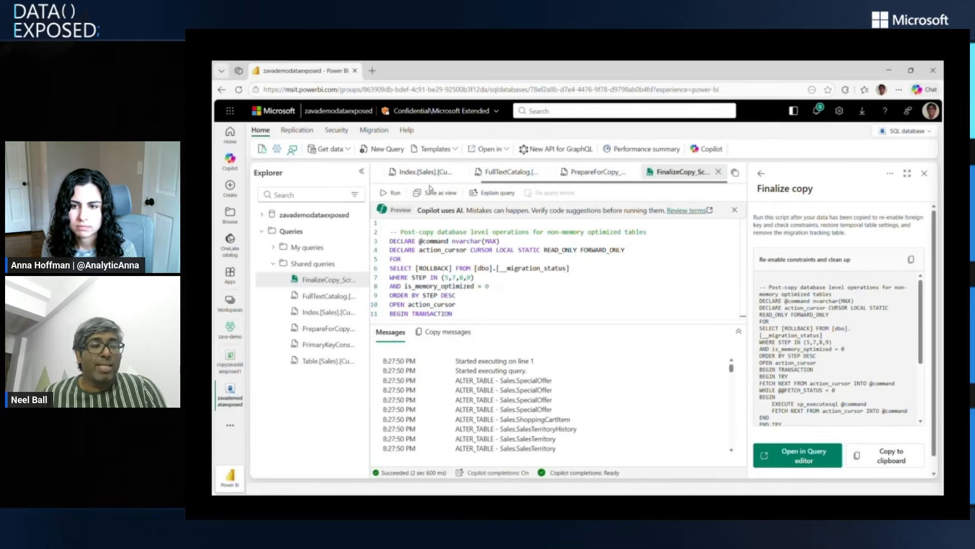
click(762, 176)
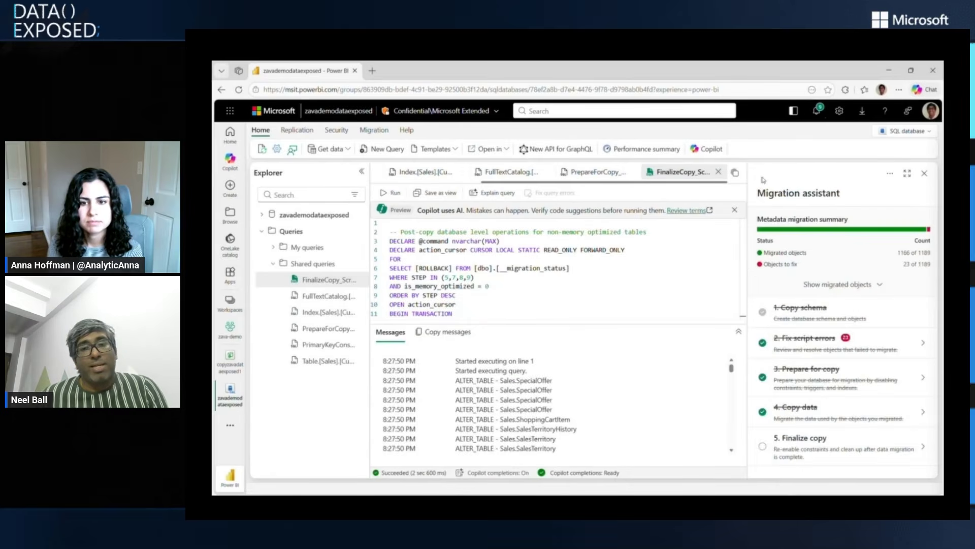
click(764, 447)
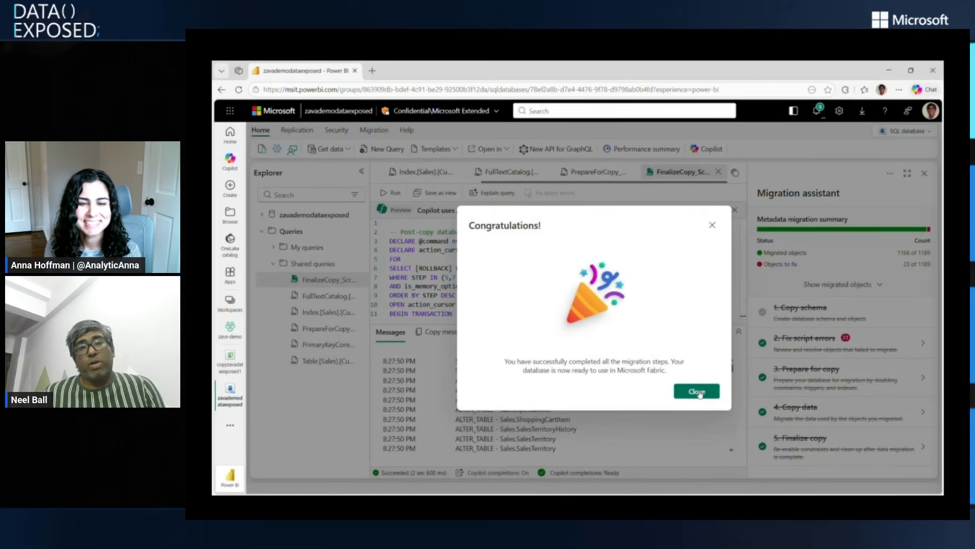
click(699, 392)
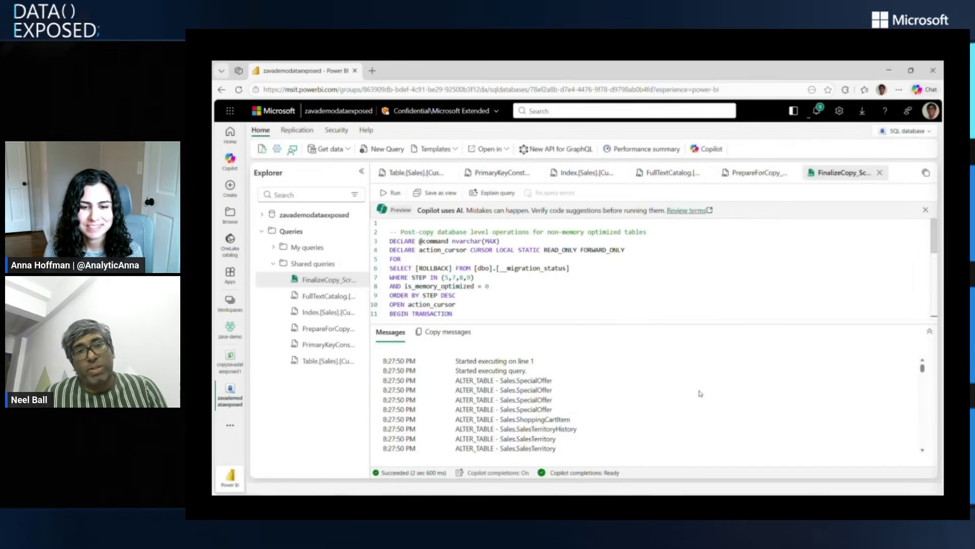